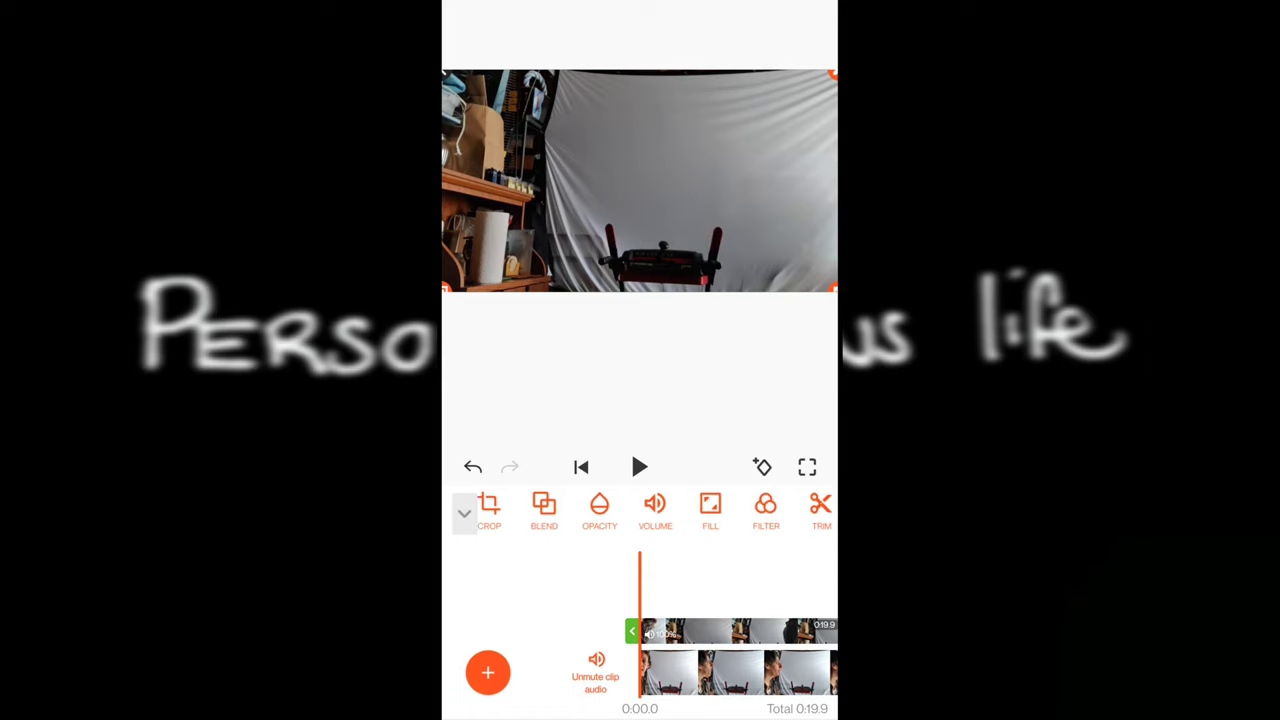
# Rotate the overlay's line mask nearly vertical and set its feather to 60
pyautogui.hscroll(-3, 640, 510)
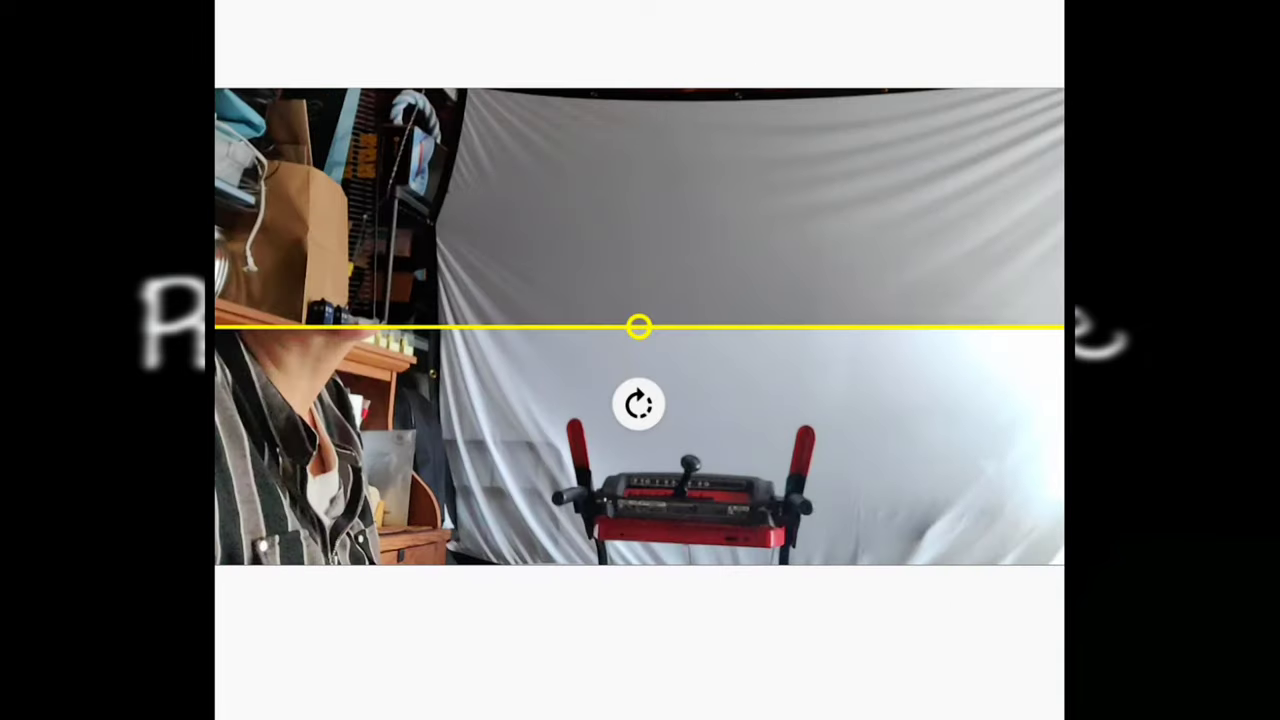
pyautogui.moveTo(639, 217); pyautogui.dragTo(645, 216)
pyautogui.moveTo(644, 403)
pyautogui.mouseDown()
pyautogui.moveTo(580, 374)
pyautogui.moveTo(562, 318)
pyautogui.mouseUp()
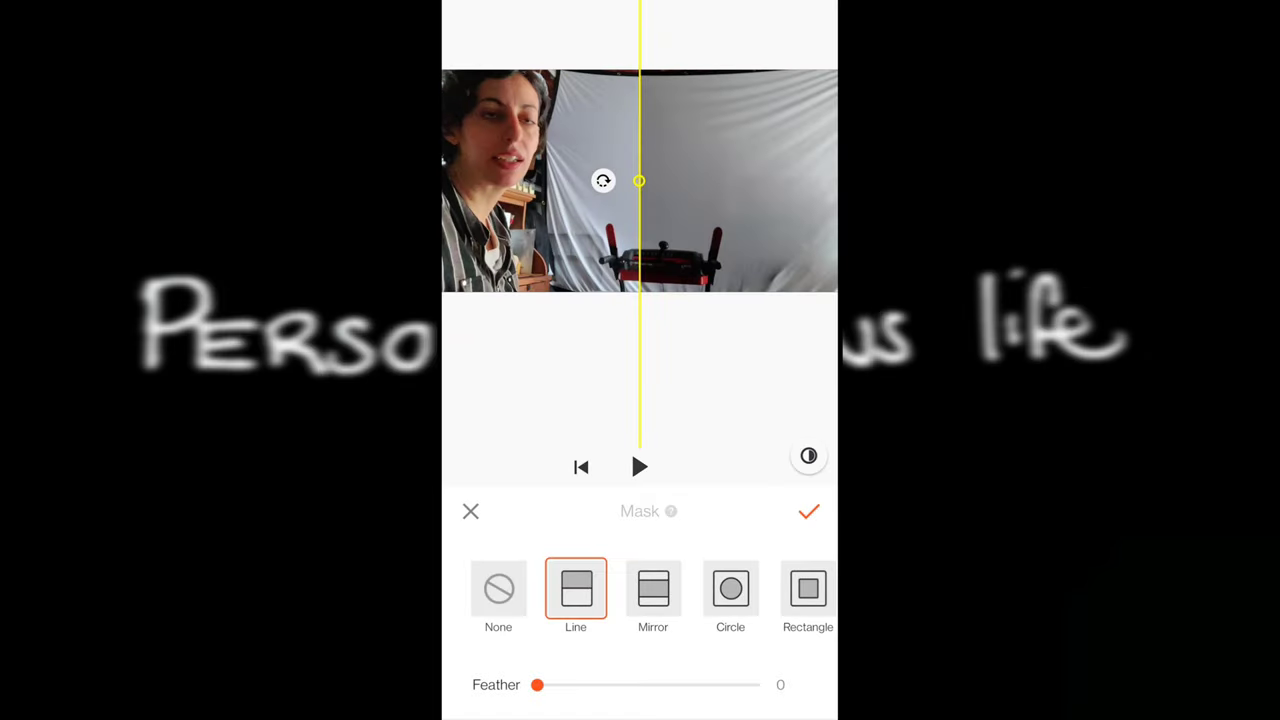
pyautogui.moveTo(537, 685)
pyautogui.mouseDown()
pyautogui.moveTo(670, 685)
pyautogui.moveTo(580, 685)
pyautogui.mouseUp()
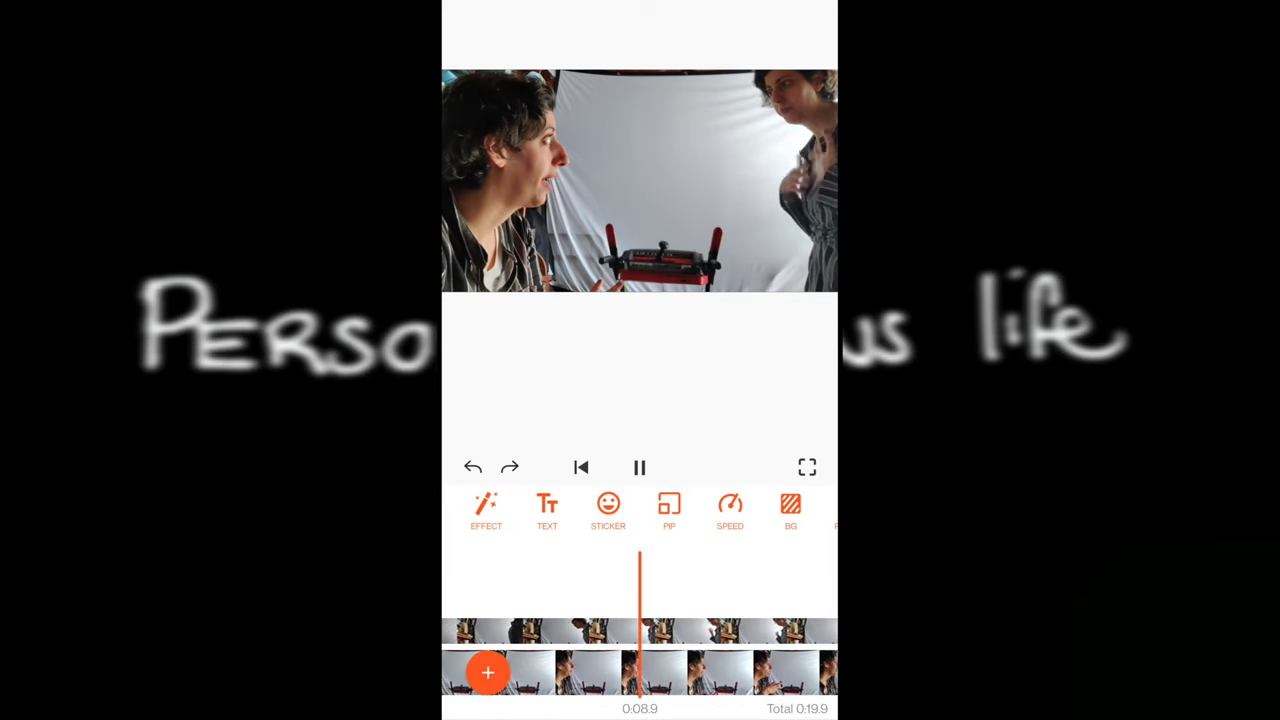
# Select the overlay clip near its start and play it back to check the clone mask
pyautogui.click(640, 467)
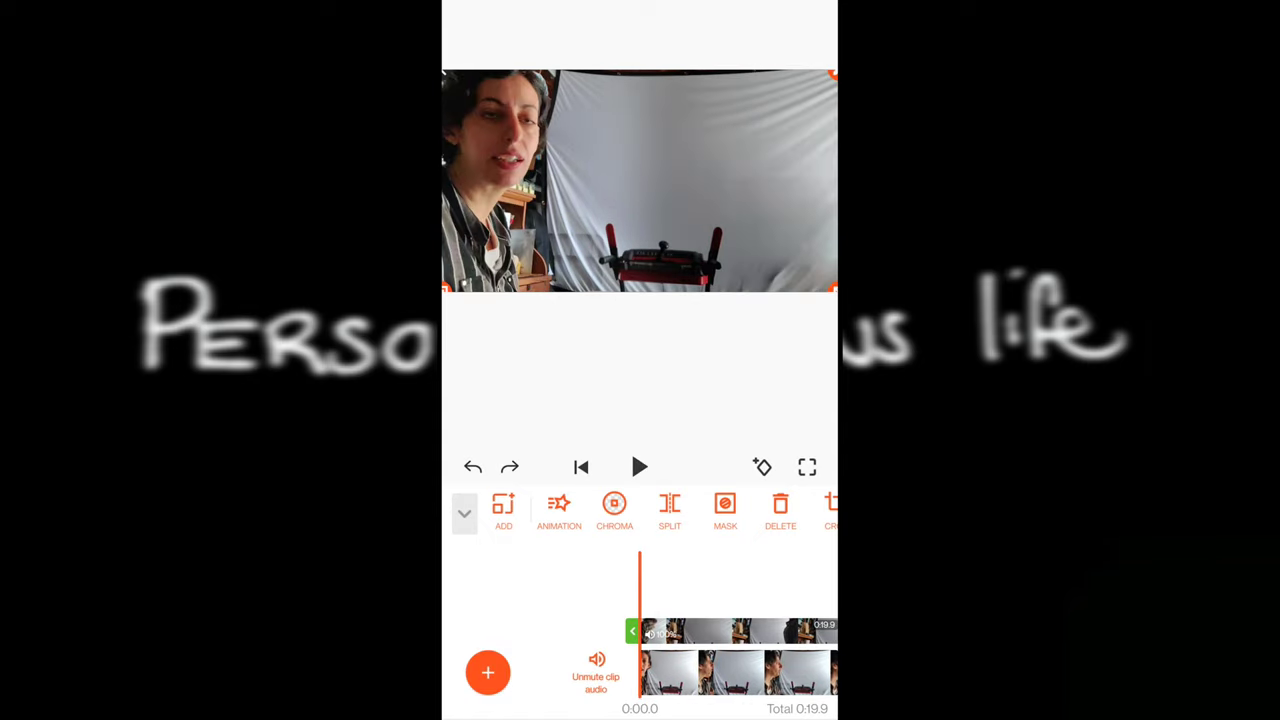
pyautogui.click(640, 467)
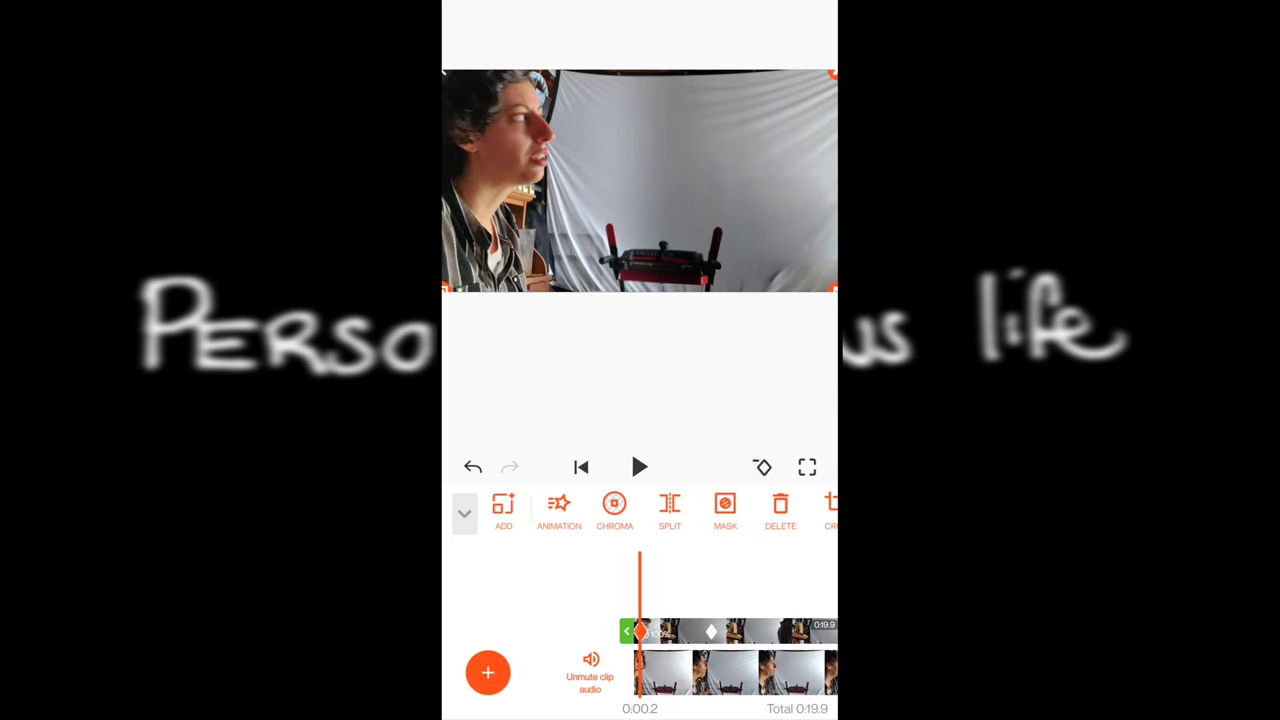
# Drag the overlay's mask line further right at the start keyframe and confirm it
pyautogui.click(725, 510)
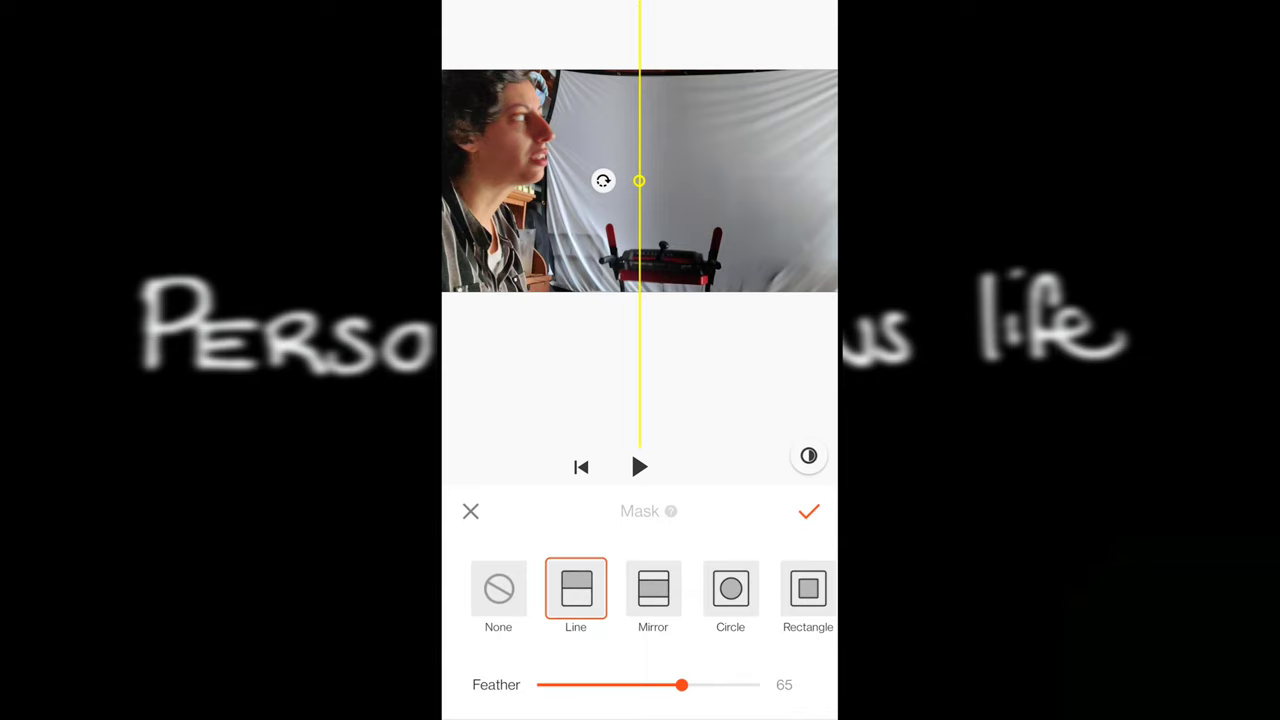
pyautogui.moveTo(639, 180); pyautogui.dragTo(765, 177)
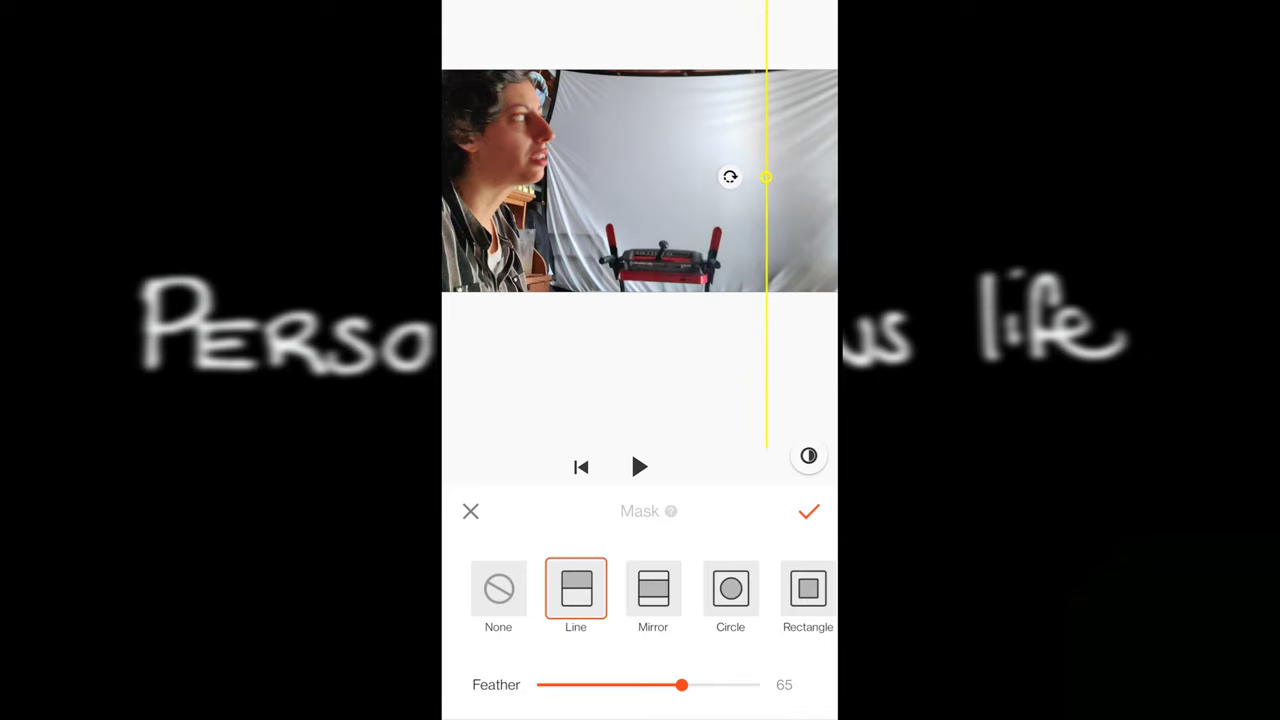
pyautogui.click(808, 511)
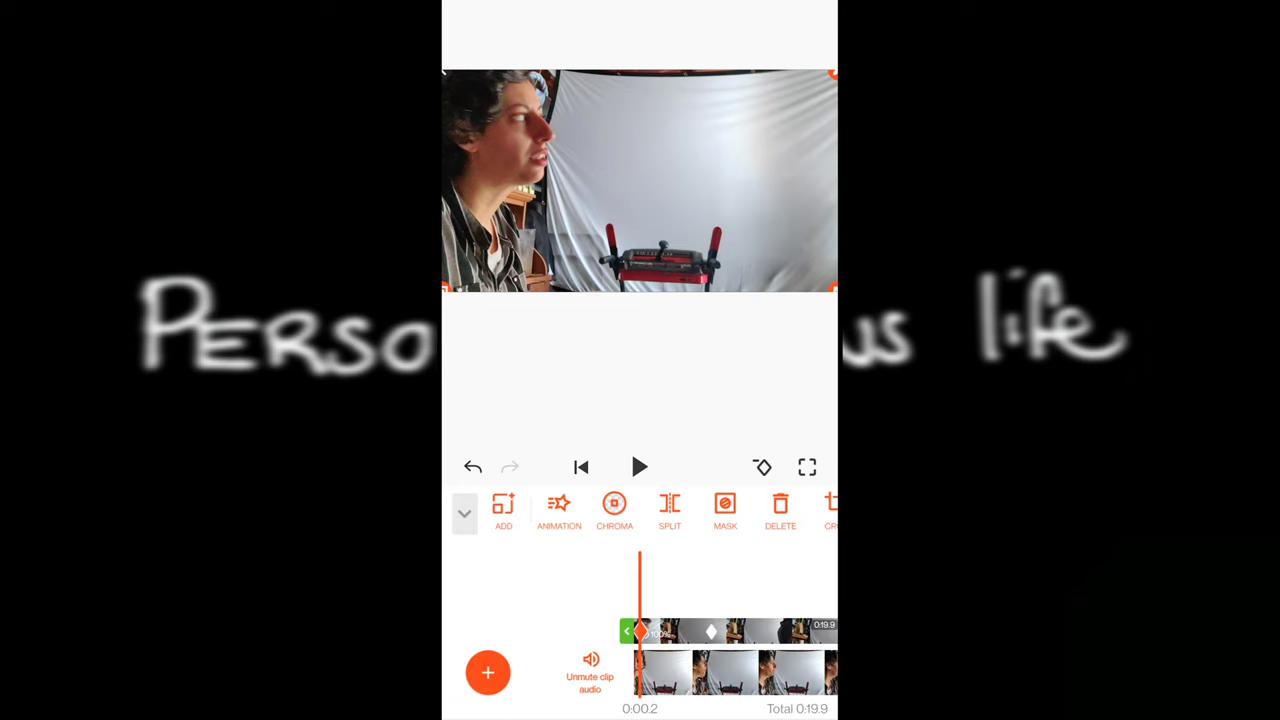